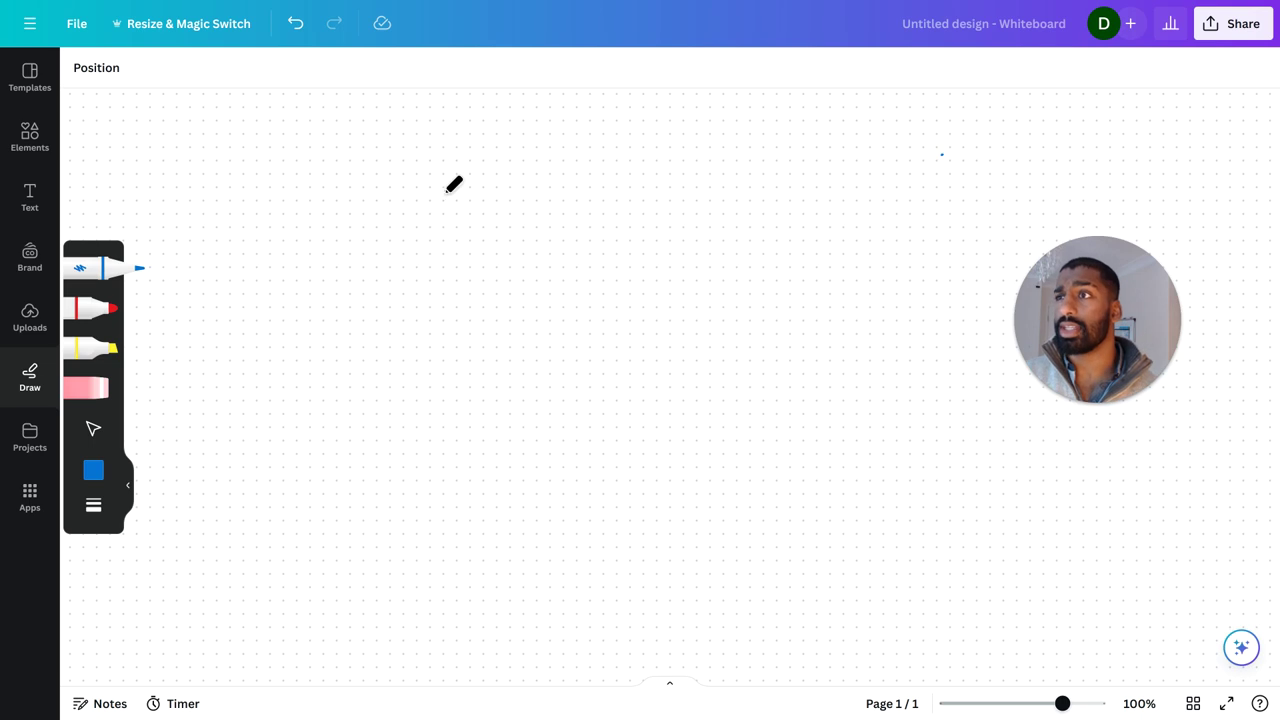
Hand-write '25 min' in a blue box, then draw a second box containing '5'
mouse_move(288, 324)
left_mouse_down()
mouse_move(306, 362)
mouse_move(326, 308)
left_mouse_up()
left_click_drag(349, 340, 400, 334)
left_click(377, 324)
mouse_move(242, 290)
left_mouse_down()
mouse_move(244, 388)
mouse_move(450, 346)
mouse_move(428, 264)
mouse_move(243, 290)
left_mouse_up()
left_click_drag(488, 258, 584, 316)
mouse_move(489, 262)
left_mouse_down()
mouse_move(546, 244)
mouse_move(580, 318)
mouse_move(512, 306)
mouse_move(529, 264)
left_mouse_up()
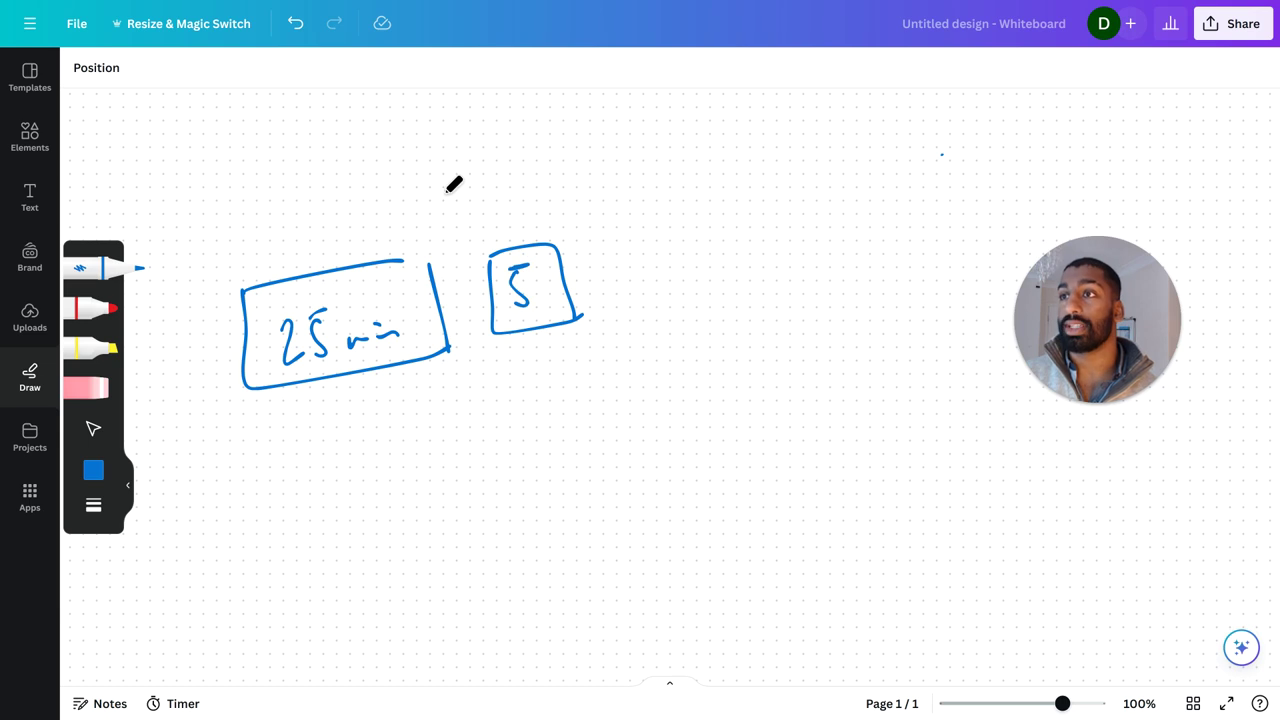
Draw three more empty boxes along the row and begin the 'CONVENTIAL' heading above it
mouse_move(604, 238)
left_mouse_down()
mouse_move(612, 312)
mouse_move(788, 280)
mouse_move(628, 228)
mouse_move(786, 282)
left_mouse_up()
mouse_move(808, 208)
left_mouse_down()
mouse_move(860, 268)
mouse_move(906, 255)
left_mouse_up()
mouse_move(810, 210)
left_mouse_down()
mouse_move(868, 196)
mouse_move(900, 256)
left_mouse_up()
left_click_drag(918, 180, 1128, 219)
left_click_drag(912, 172, 1100, 226)
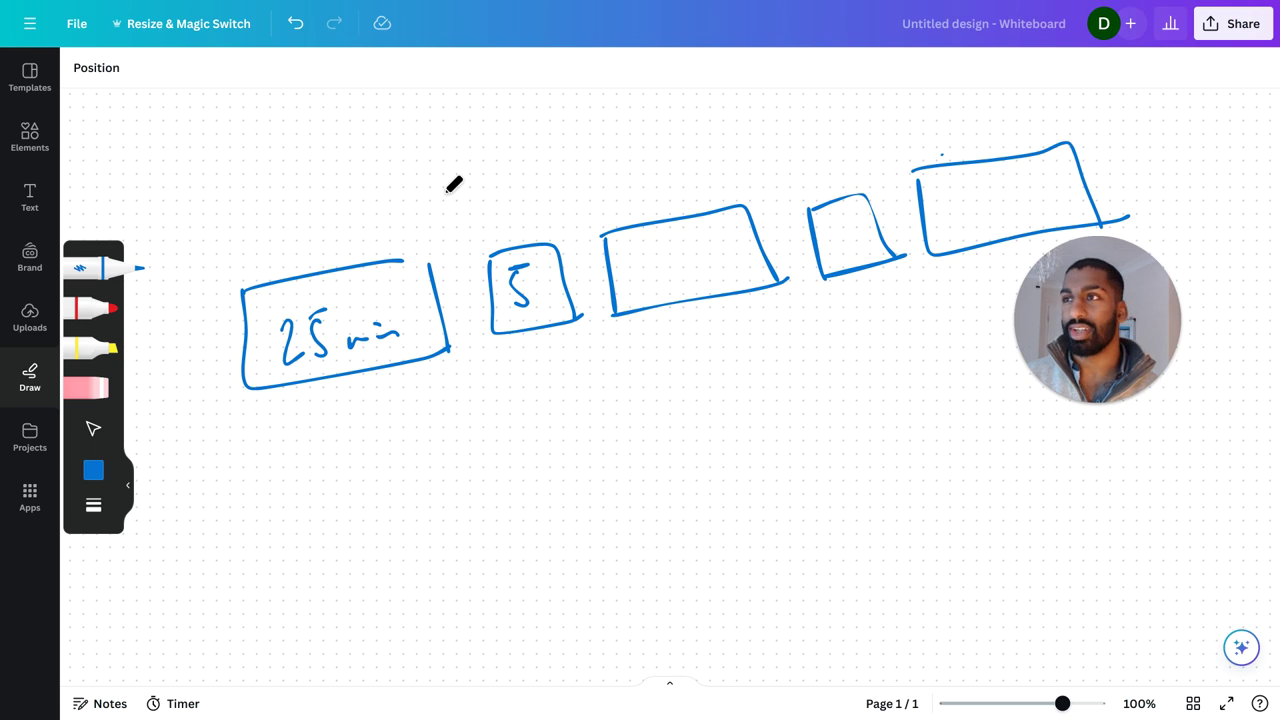
mouse_move(318, 168)
left_mouse_down()
mouse_move(314, 209)
mouse_move(470, 156)
left_mouse_up()
mouse_move(464, 160)
left_mouse_down()
mouse_move(466, 174)
mouse_move(486, 170)
left_mouse_up()
Finish and underline 'CONVENTIAL', then write an underlined 'DEEP WORK' below the boxes
mouse_move(496, 150)
left_mouse_down()
mouse_move(500, 166)
mouse_move(510, 146)
mouse_move(528, 162)
left_mouse_up()
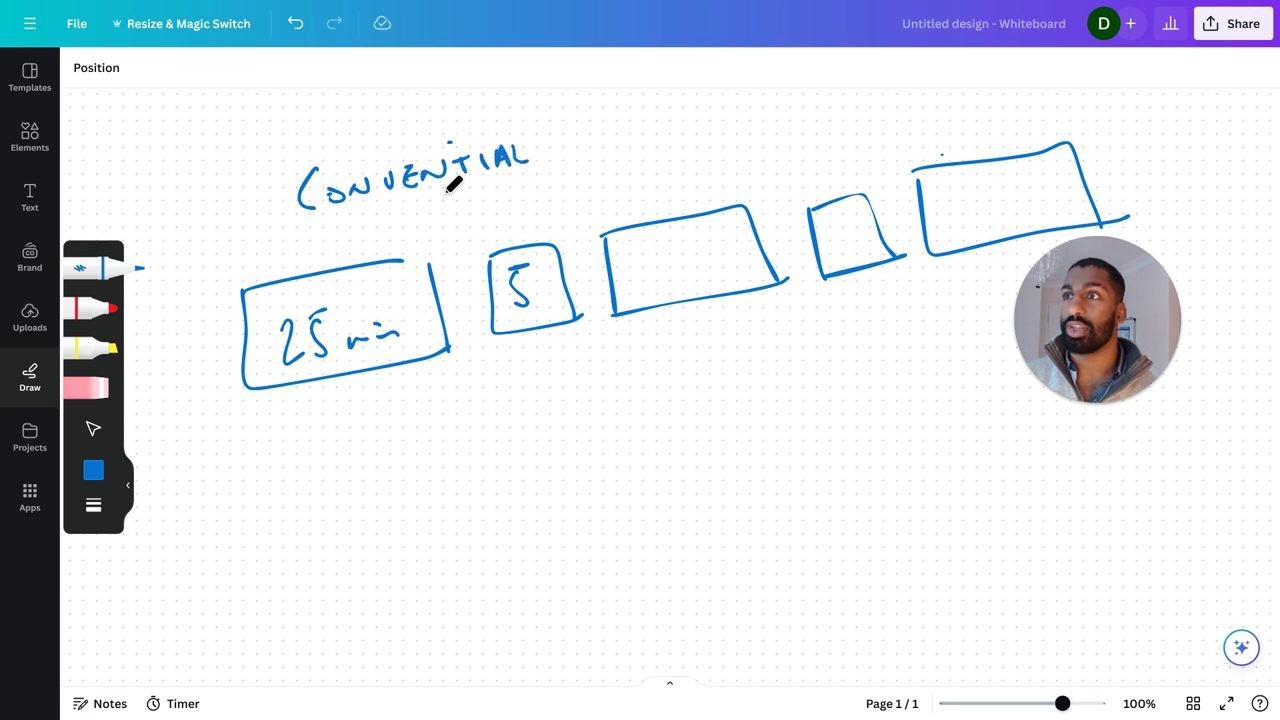
left_click_drag(310, 236, 558, 177)
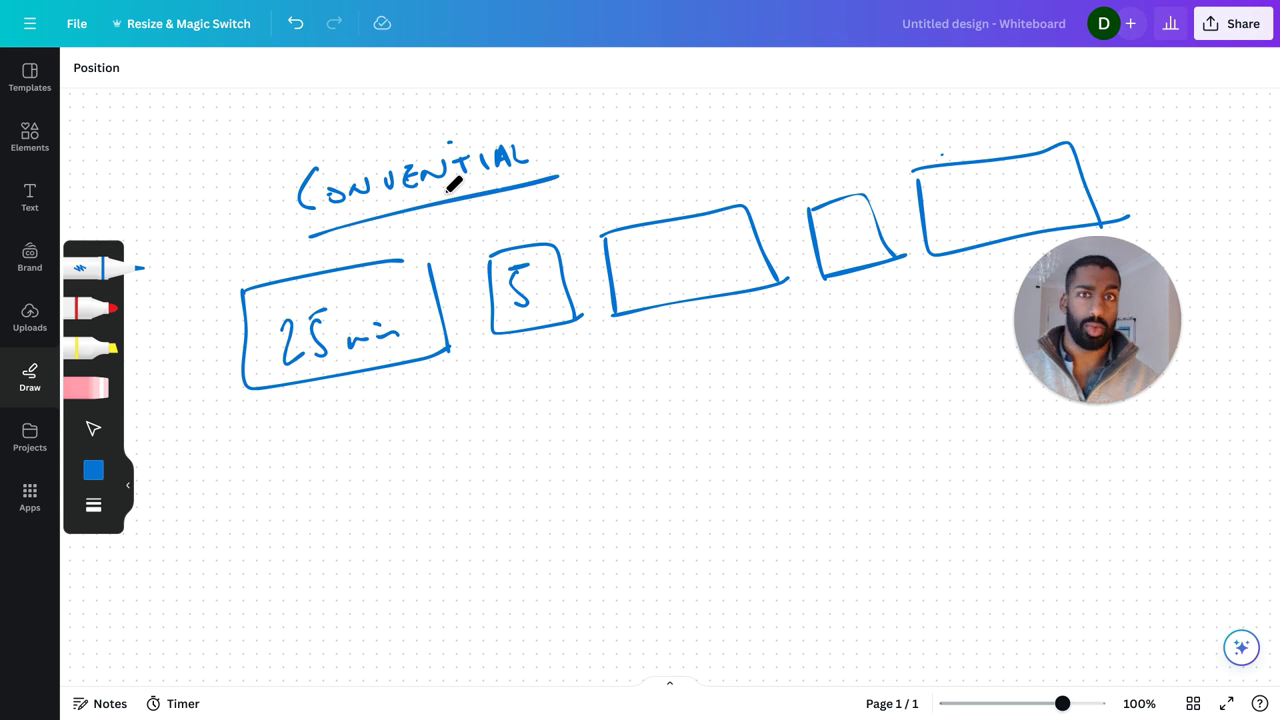
mouse_move(518, 410)
left_mouse_down()
mouse_move(540, 400)
mouse_move(540, 456)
left_mouse_up()
mouse_move(606, 400)
left_mouse_down()
mouse_move(616, 436)
mouse_move(604, 424)
left_mouse_up()
mouse_move(630, 398)
left_mouse_down()
mouse_move(634, 434)
mouse_move(636, 422)
left_mouse_up()
mouse_move(646, 430)
left_mouse_down()
mouse_move(646, 394)
mouse_move(646, 420)
mouse_move(736, 410)
mouse_move(830, 352)
mouse_move(840, 370)
left_mouse_up()
left_click_drag(556, 482, 872, 421)
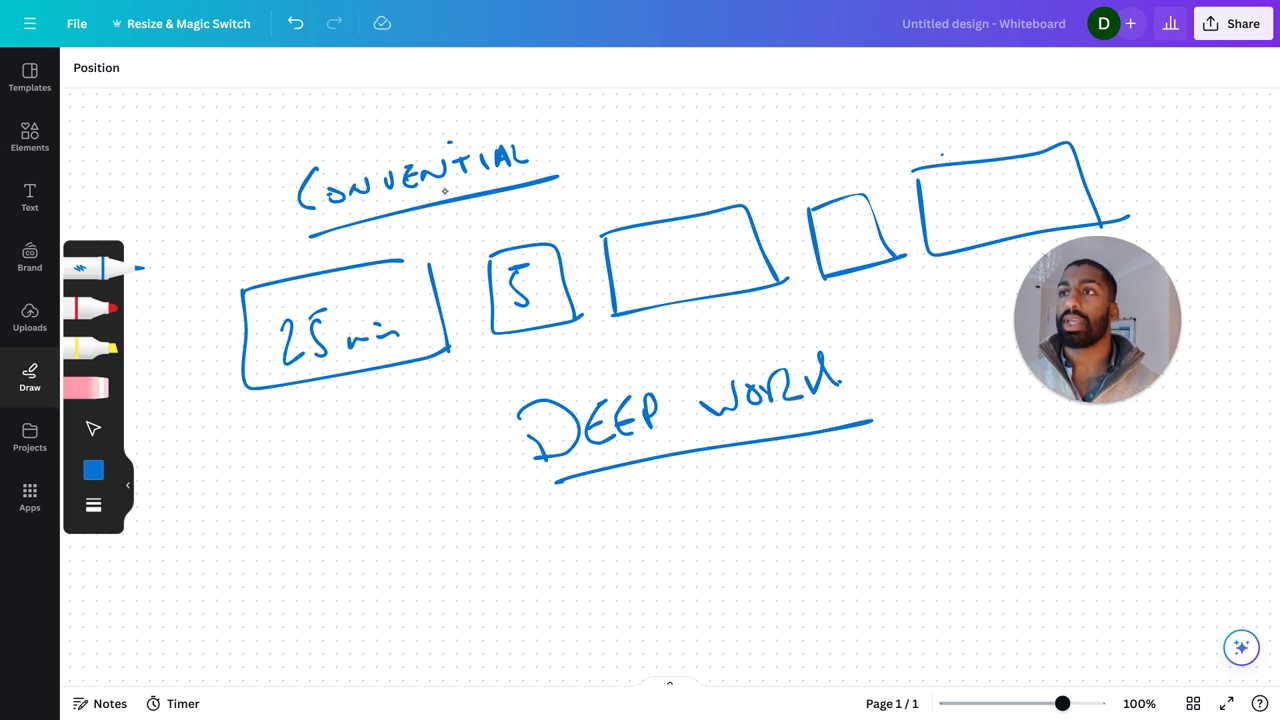
Arc from the 5 box to a '25' in the third box, add underlined '<50%' above, underlined 'FLOW' lower left
mouse_move(540, 262)
left_mouse_down()
mouse_move(541, 245)
mouse_move(612, 196)
mouse_move(660, 236)
mouse_move(660, 205)
mouse_move(630, 222)
left_mouse_up()
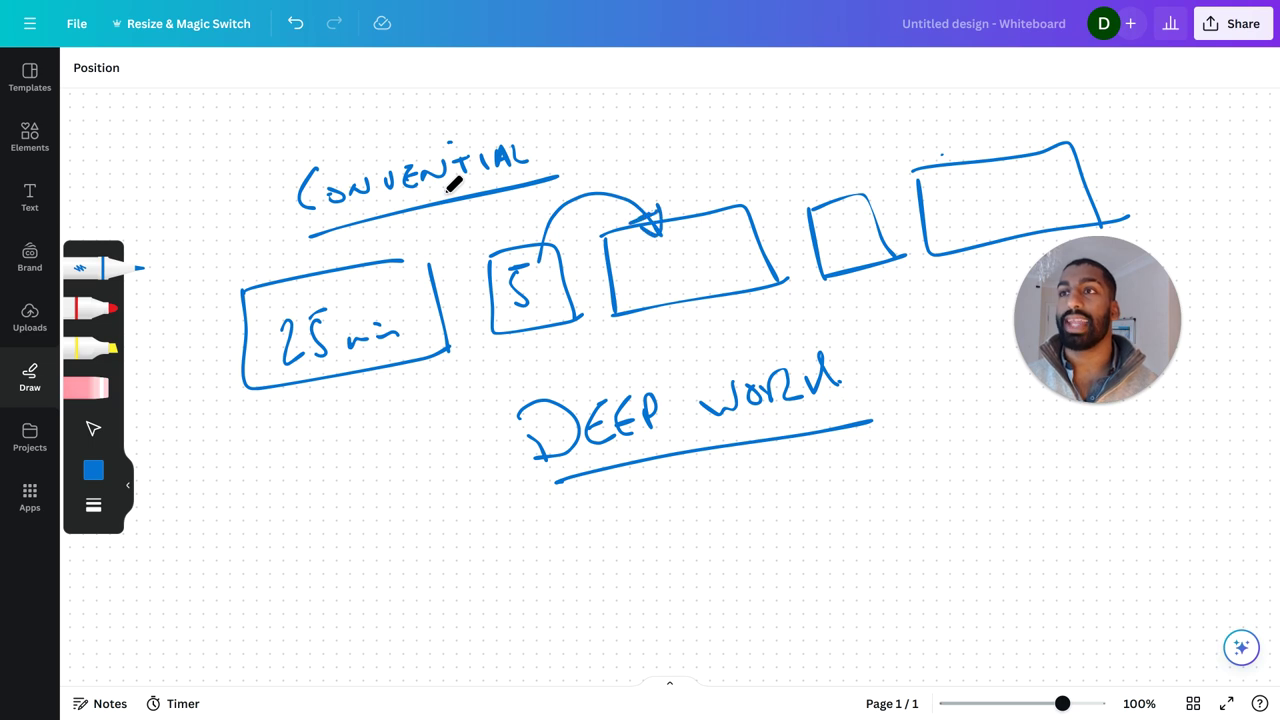
mouse_move(660, 266)
left_mouse_down()
mouse_move(677, 291)
mouse_move(696, 251)
left_mouse_up()
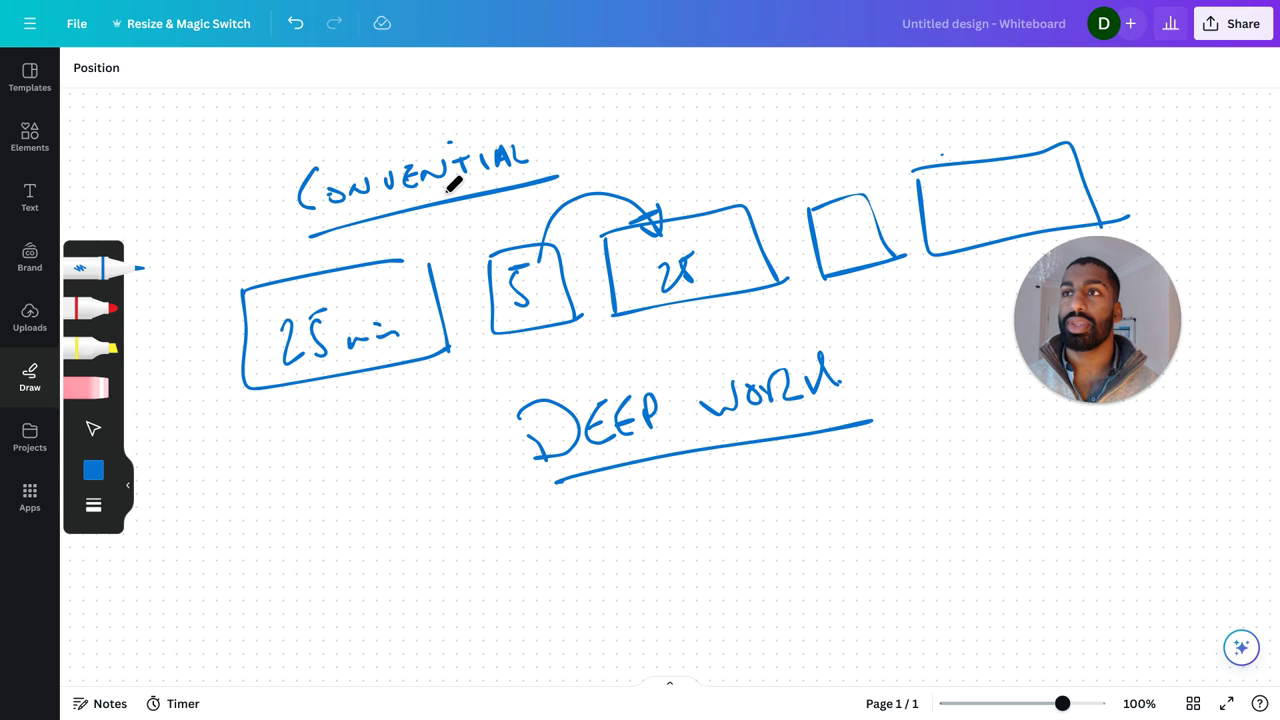
mouse_move(662, 138)
left_mouse_down()
mouse_move(662, 157)
mouse_move(700, 126)
mouse_move(730, 144)
left_mouse_up()
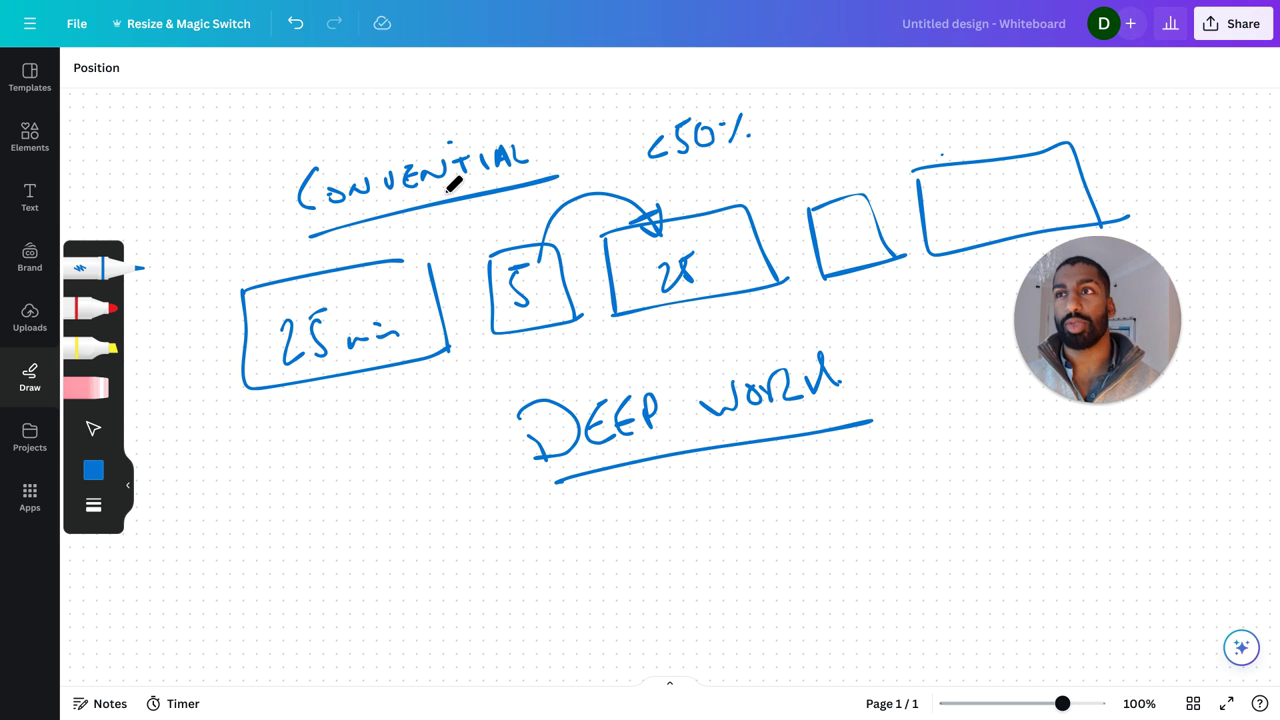
left_click_drag(658, 182, 750, 154)
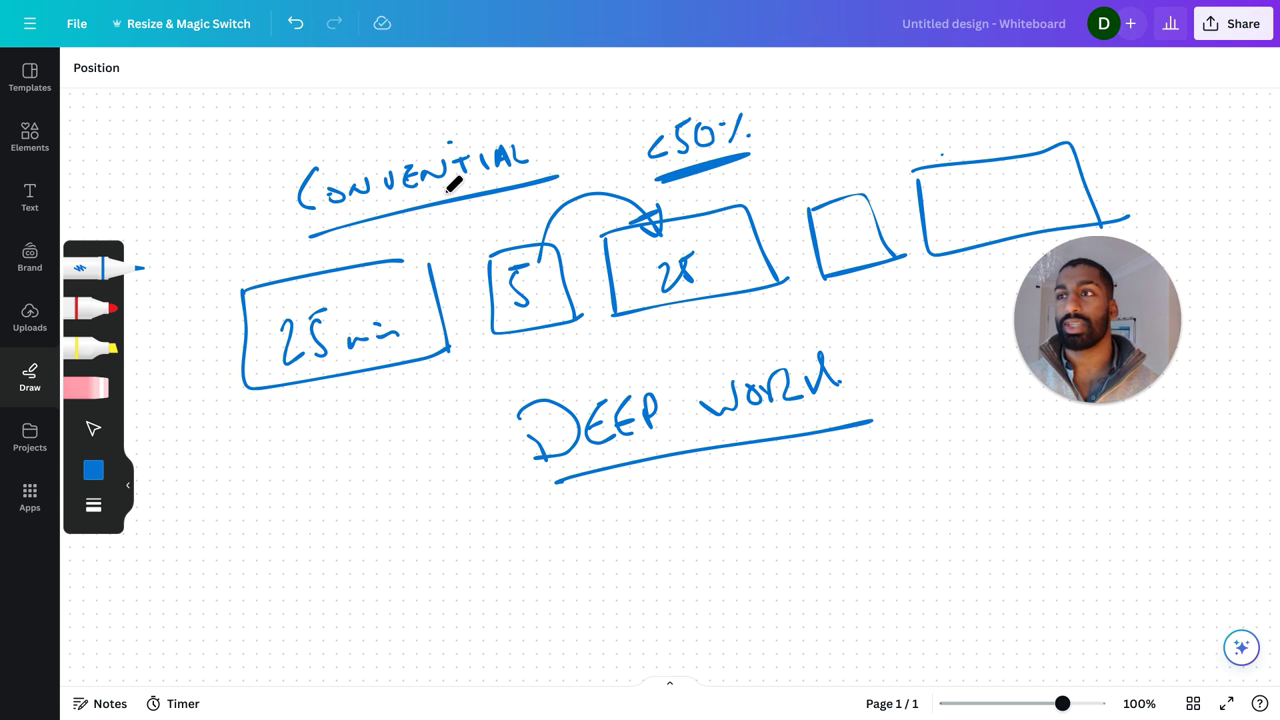
mouse_move(258, 460)
left_mouse_down()
mouse_move(238, 518)
mouse_move(290, 510)
mouse_move(340, 468)
left_mouse_up()
left_click_drag(218, 558, 343, 493)
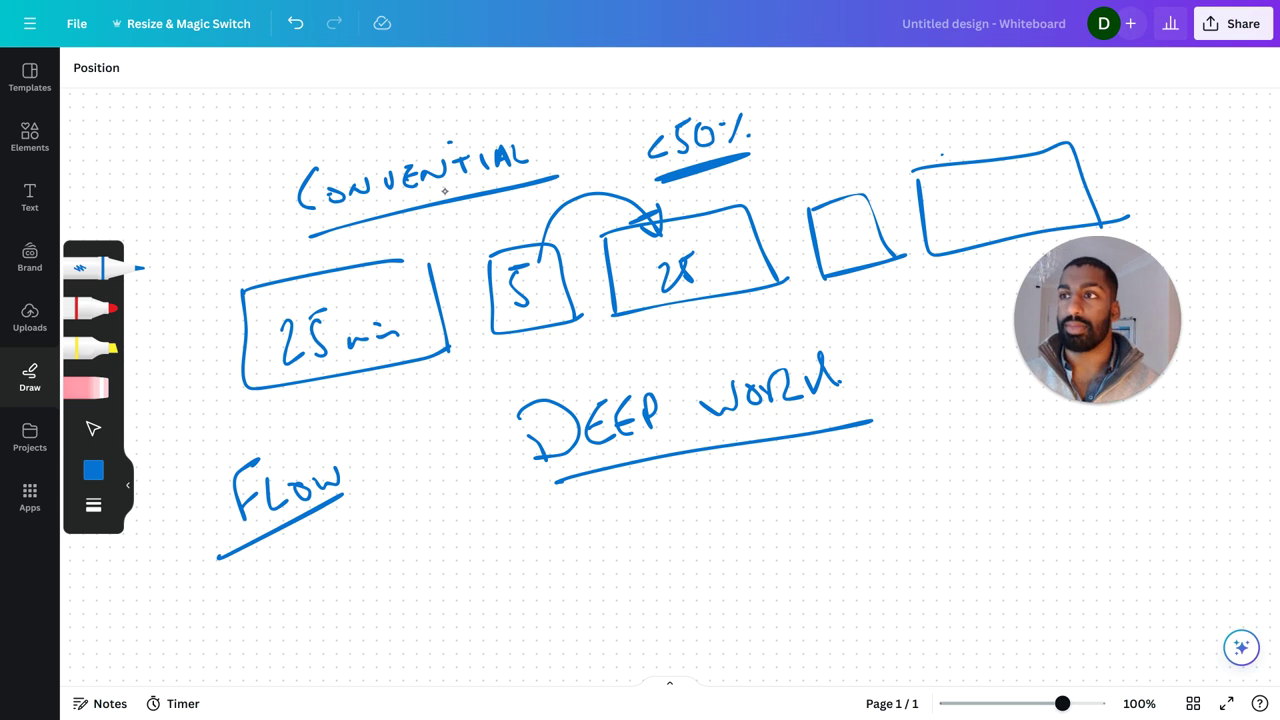
Arrow FLOW to DEEP WORK, then write an underlined '3 min' note below and box it
mouse_move(380, 462)
left_mouse_down()
mouse_move(490, 452)
mouse_move(456, 468)
mouse_move(452, 440)
left_mouse_up()
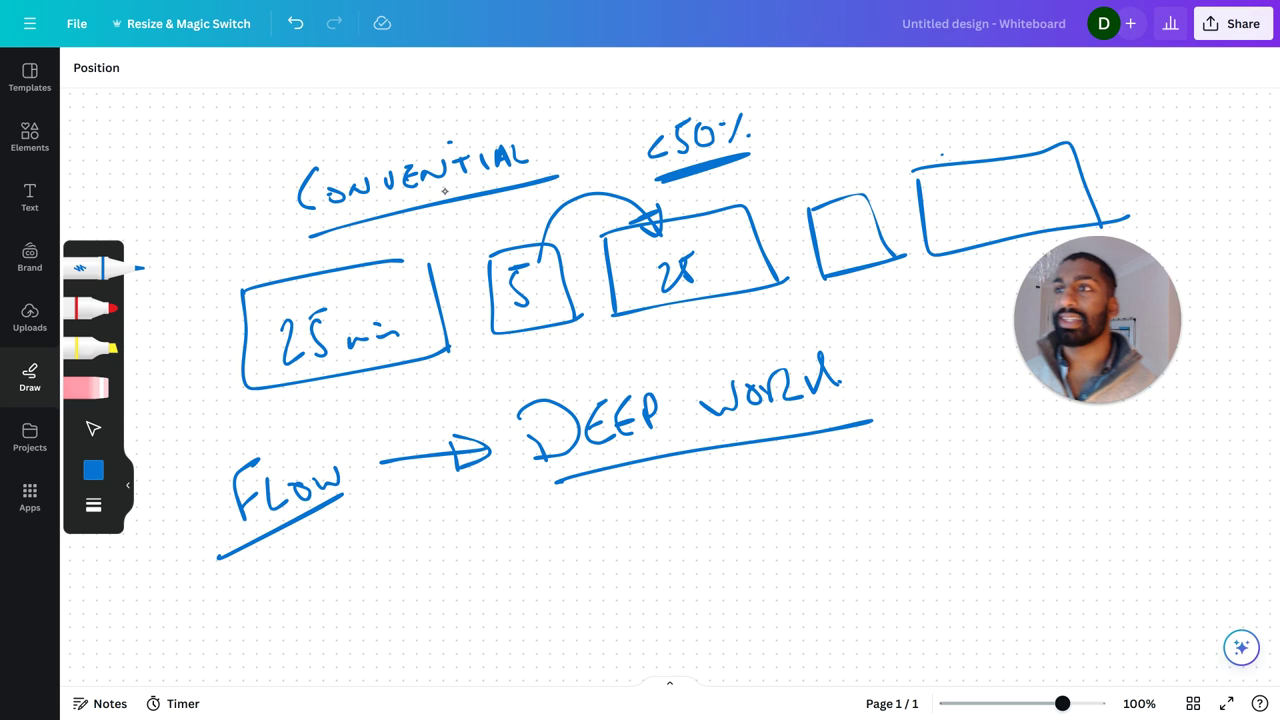
mouse_move(442, 546)
left_mouse_down()
mouse_move(490, 586)
mouse_move(566, 560)
mouse_move(534, 544)
left_mouse_up()
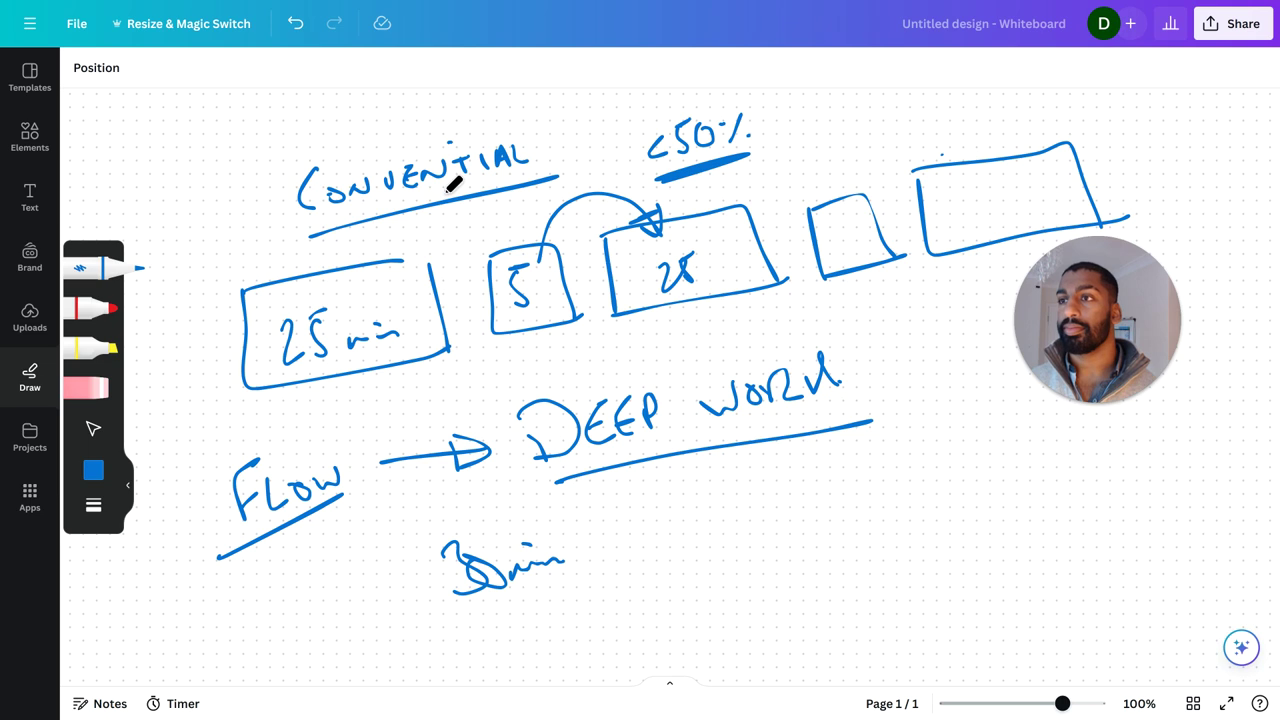
left_click_drag(455, 623, 603, 586)
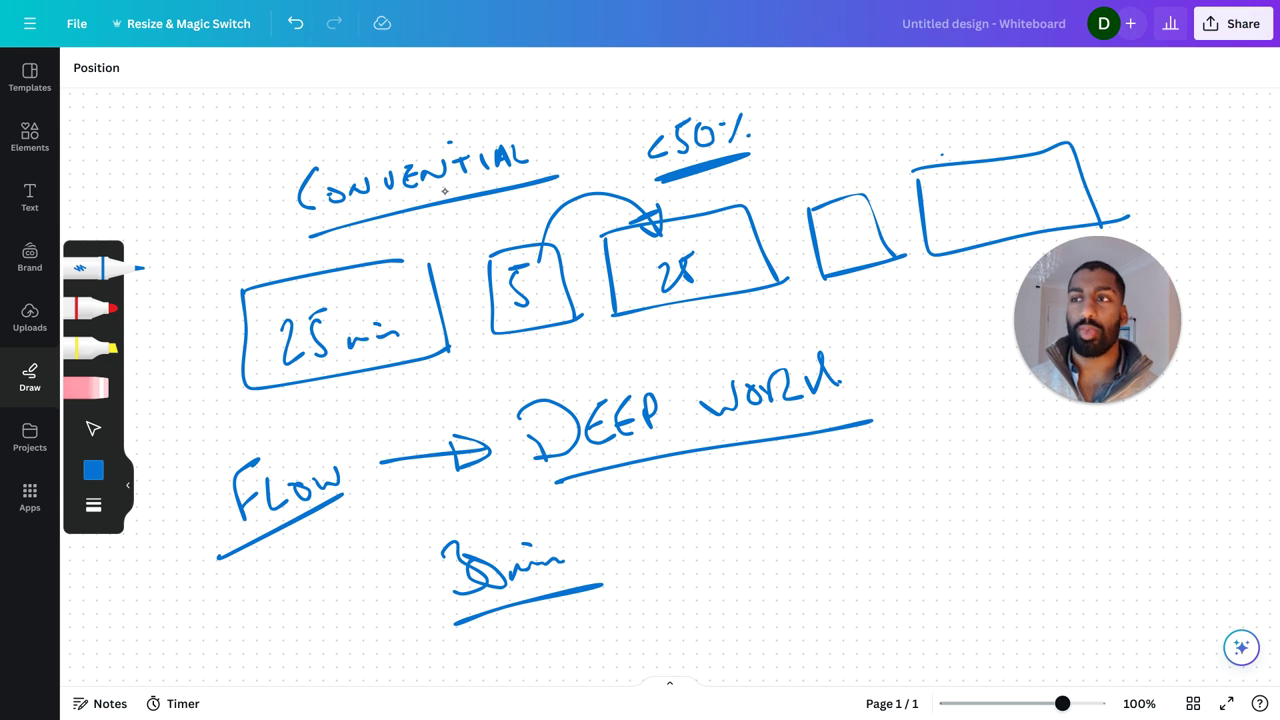
mouse_move(418, 537)
left_mouse_down()
mouse_move(455, 622)
mouse_move(566, 510)
mouse_move(600, 574)
left_mouse_up()
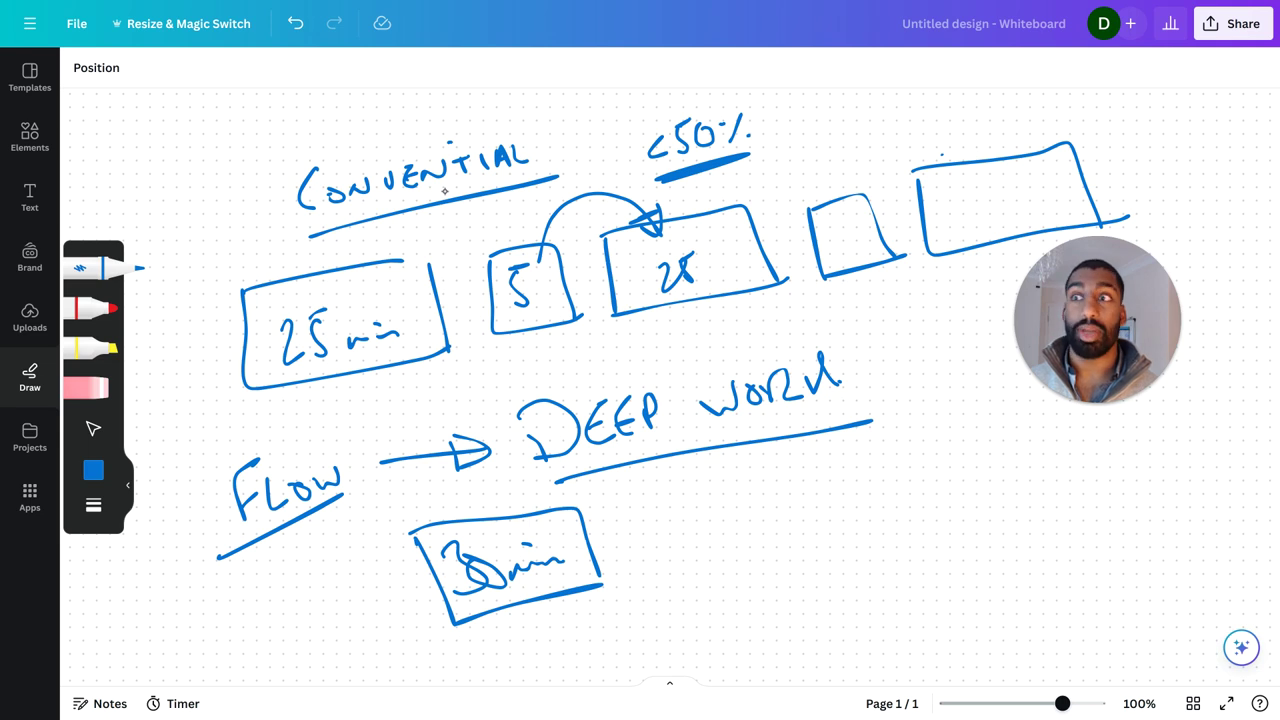
Draw arrows from the 3 min box back to FLOW and right to an underlined 'Go.'
mouse_move(440, 588)
left_mouse_down()
mouse_move(330, 528)
mouse_move(366, 541)
left_mouse_up()
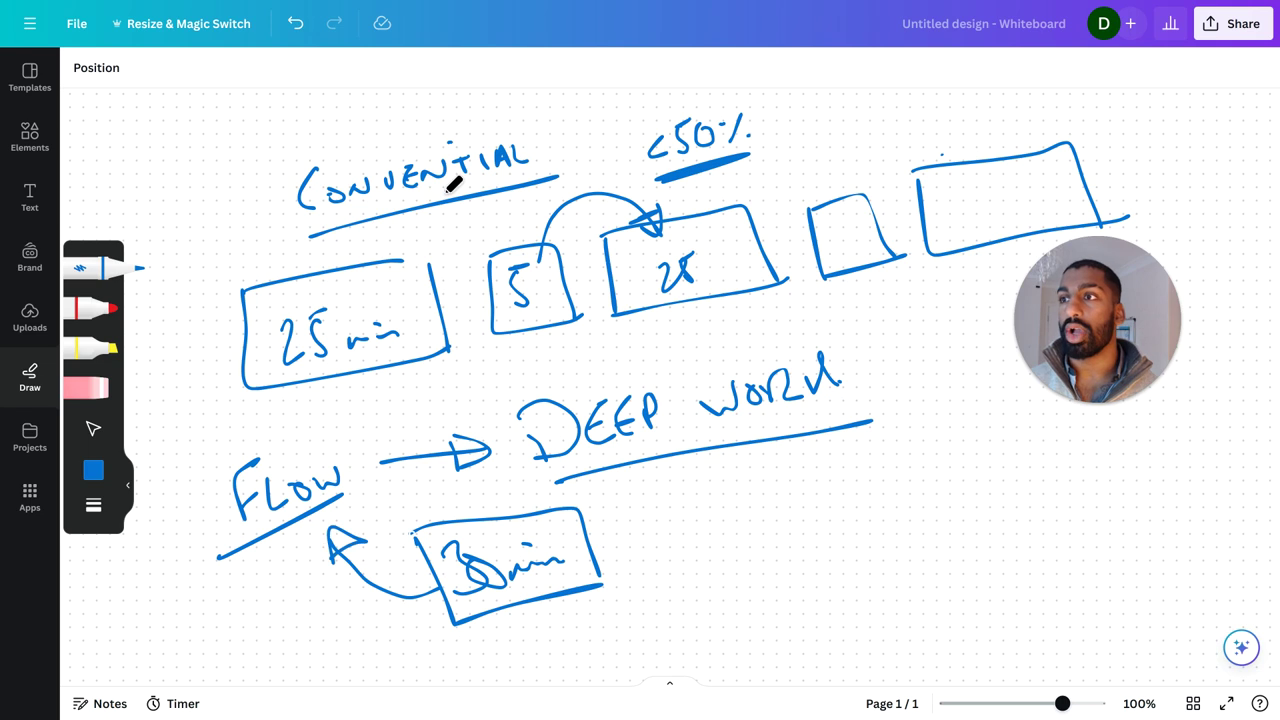
mouse_move(578, 556)
left_mouse_down()
mouse_move(692, 546)
mouse_move(662, 562)
mouse_move(654, 538)
left_mouse_up()
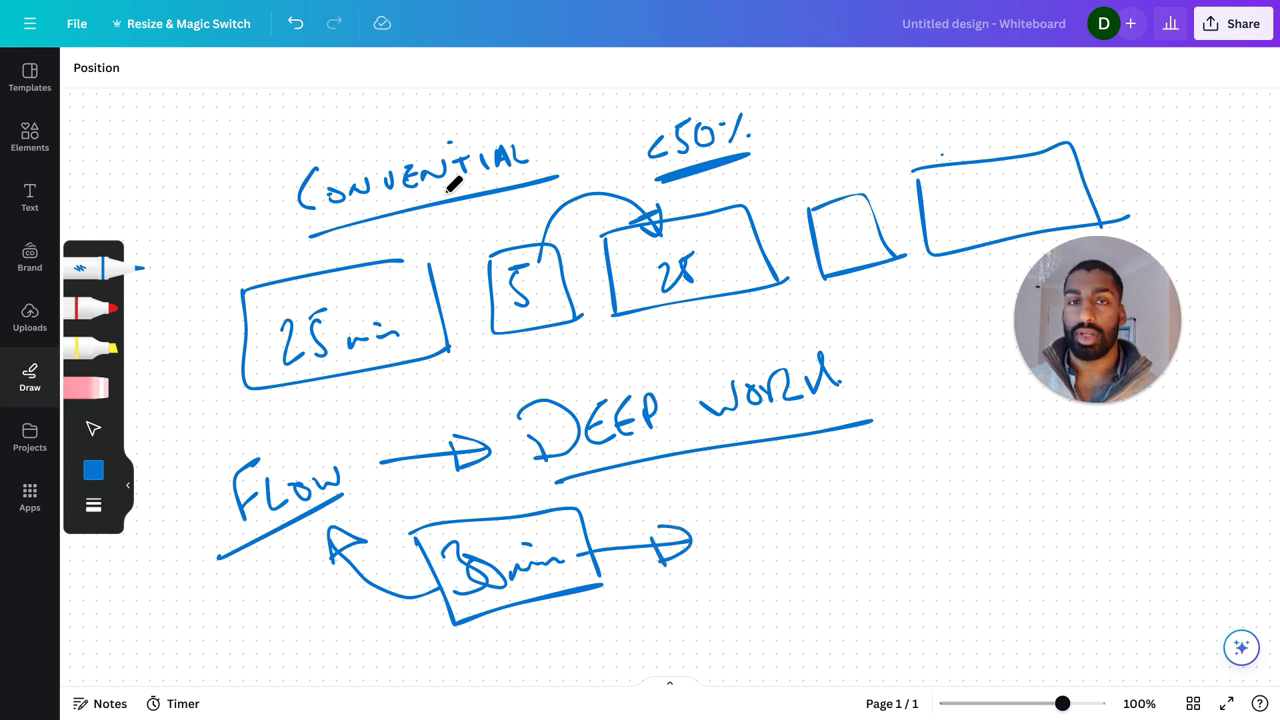
mouse_move(730, 508)
left_mouse_down()
mouse_move(738, 532)
mouse_move(758, 532)
left_mouse_up()
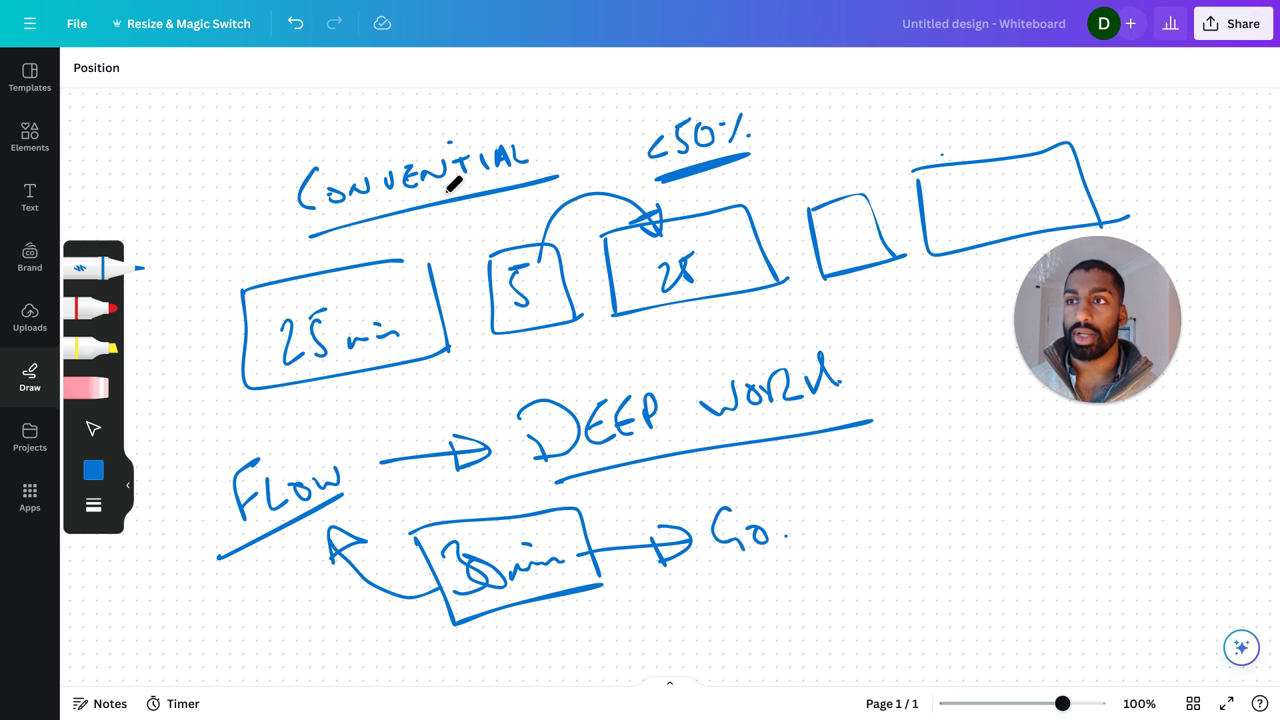
left_click(784, 537)
left_click_drag(696, 582, 806, 552)
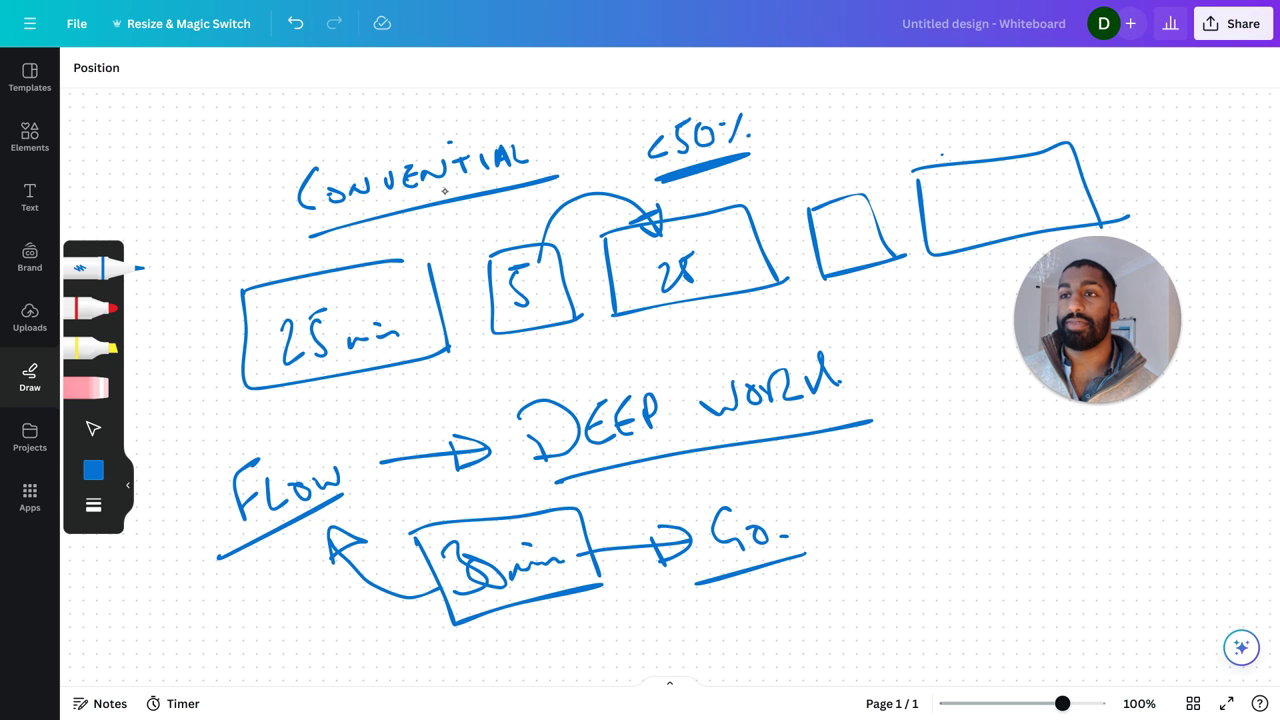
Write '1', a circled '2,3', and an underlined '4' to the right of 'Go.'
left_click_drag(912, 493, 922, 552)
left_click_drag(903, 561, 938, 550)
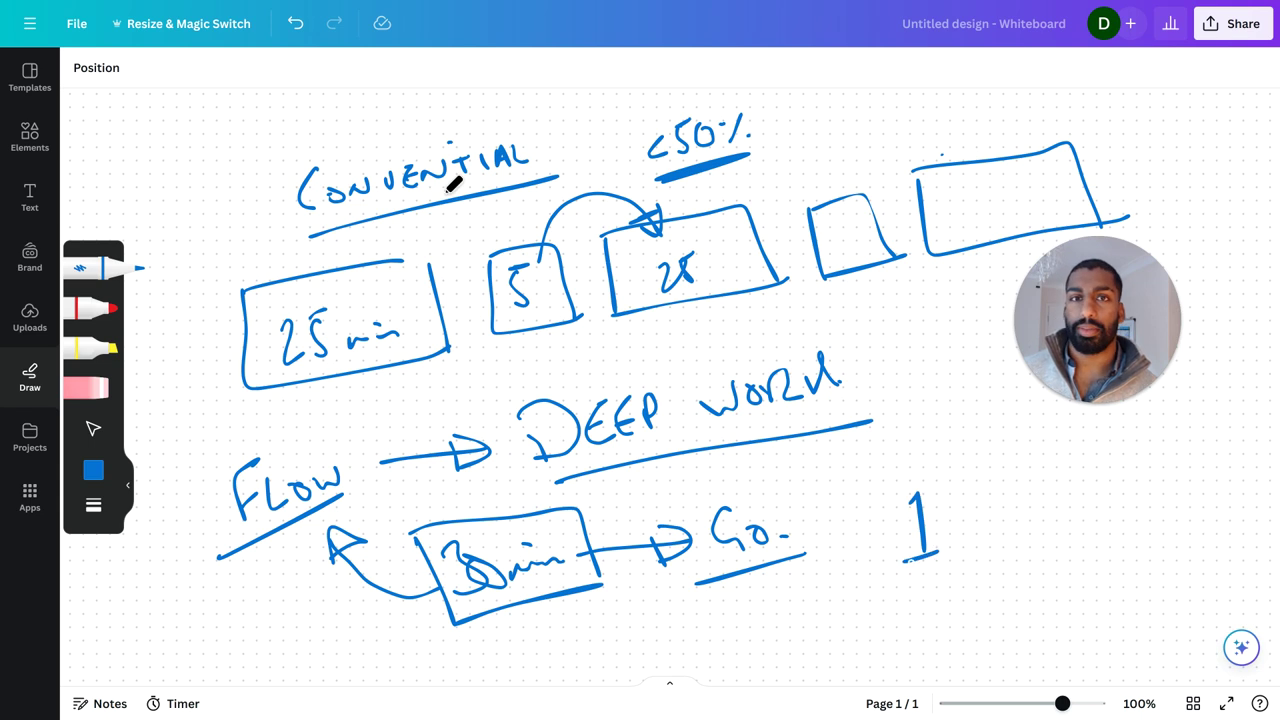
mouse_move(1026, 476)
left_mouse_down()
mouse_move(1030, 518)
mouse_move(1042, 520)
left_mouse_up()
left_click_drag(1054, 506, 1052, 528)
mouse_move(1060, 466)
left_mouse_down()
mouse_move(1058, 514)
mouse_move(1036, 548)
mouse_move(1030, 456)
left_mouse_up()
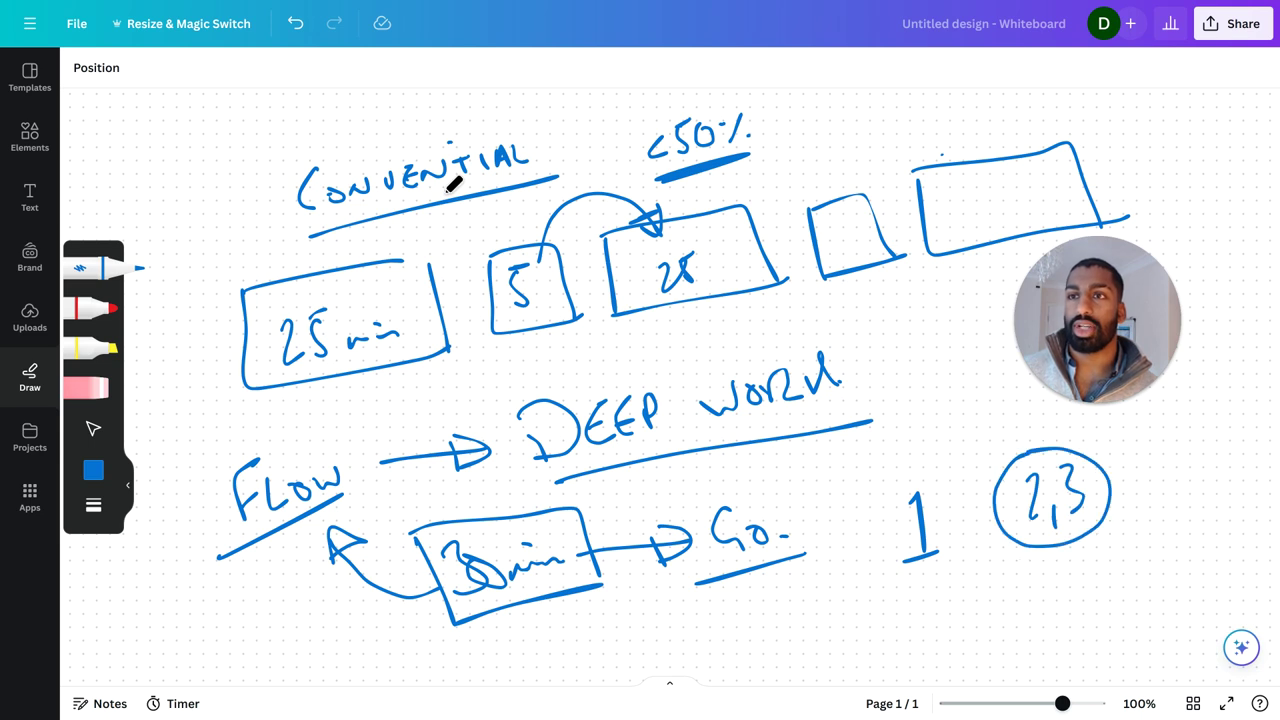
mouse_move(1172, 442)
left_mouse_down()
mouse_move(1166, 456)
mouse_move(1205, 470)
left_mouse_up()
left_click_drag(1176, 436, 1180, 492)
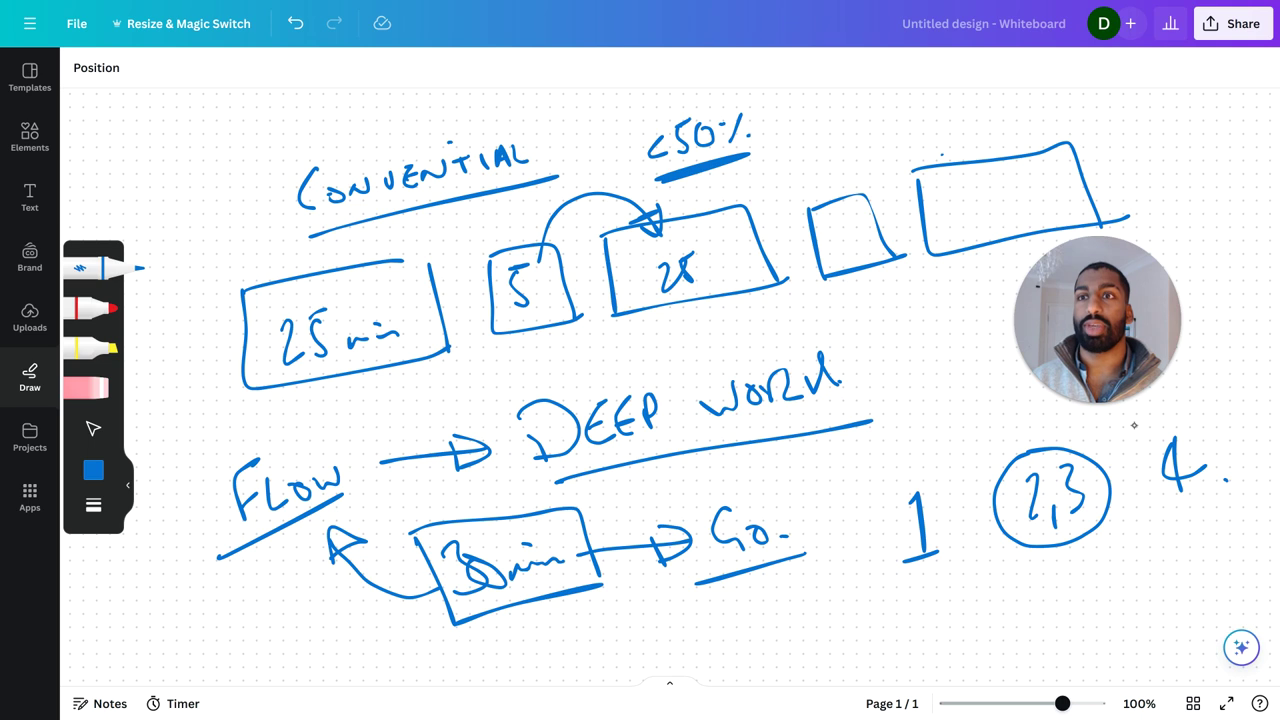
left_click_drag(1178, 546, 1230, 522)
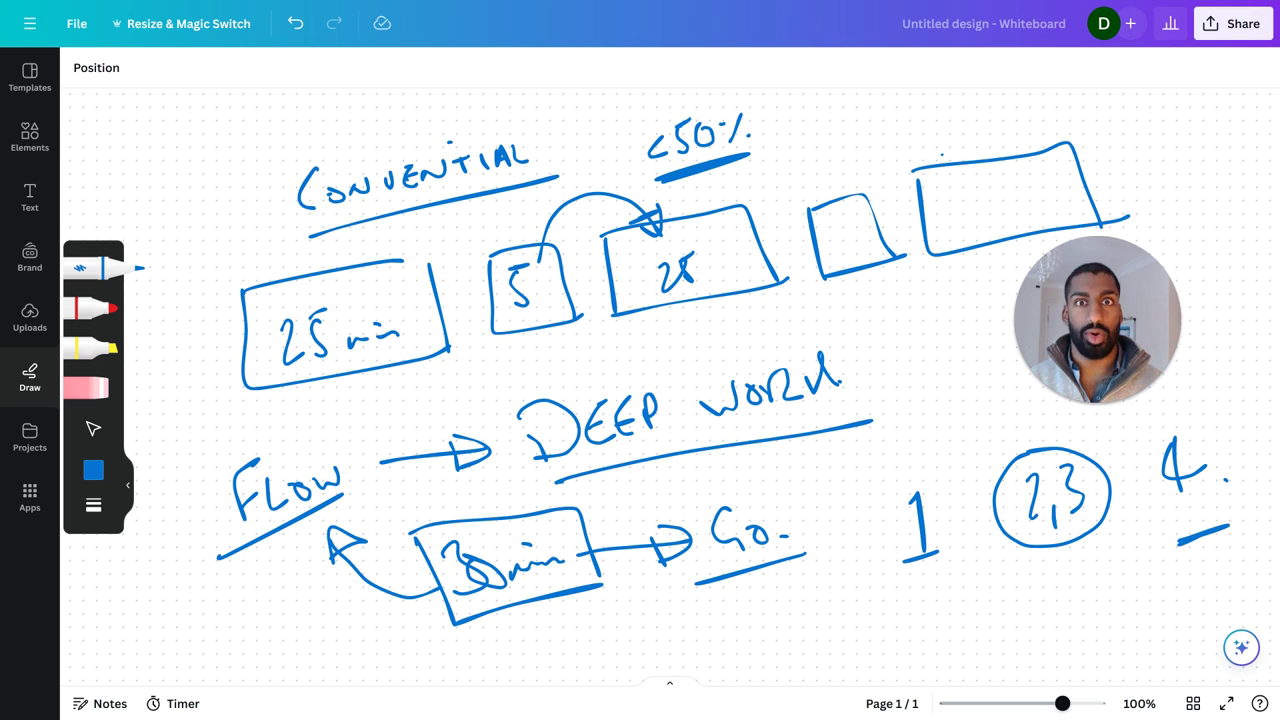